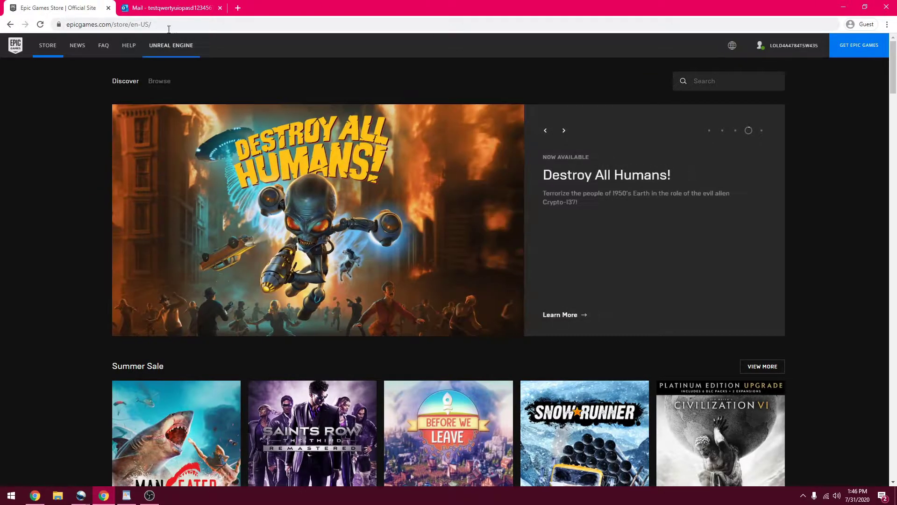
Step: Bring up the account dropdown under the signed-in username at the top right of the Epic Games Store
{"action": "left_click", "coordinate": [233, 24]}
{"action": "left_click", "coordinate": [69, 111]}
{"action": "mouse_move", "coordinate": [808, 50]}
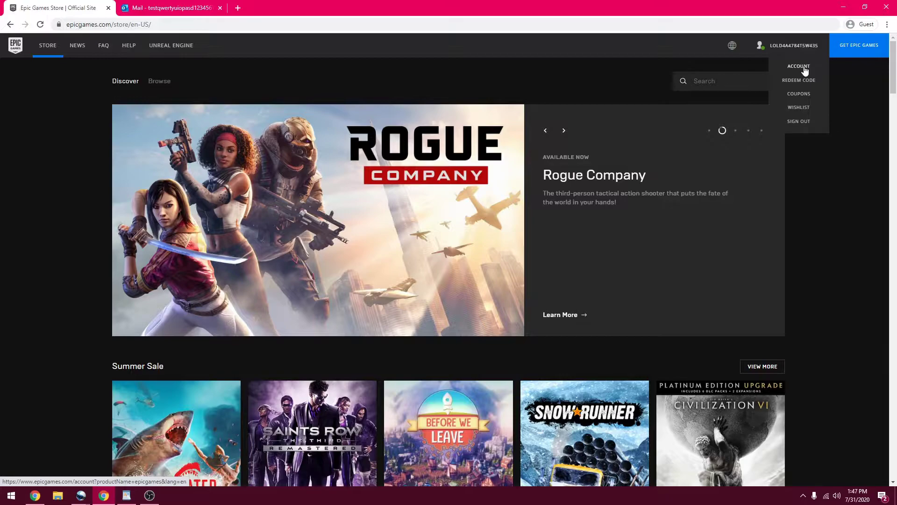
Step: Go to Account > Password & Security and switch on the Authenticator App two-factor toggle
{"action": "left_click", "coordinate": [805, 69]}
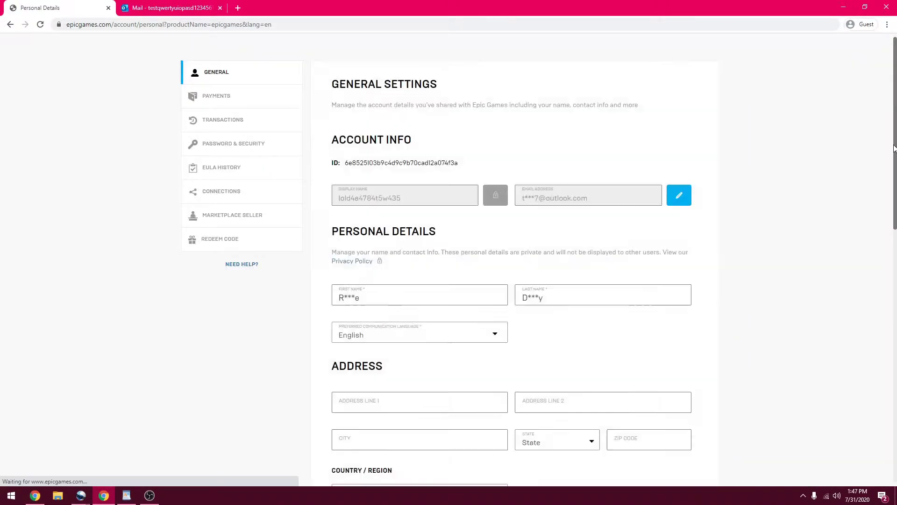
{"action": "left_click", "coordinate": [262, 164]}
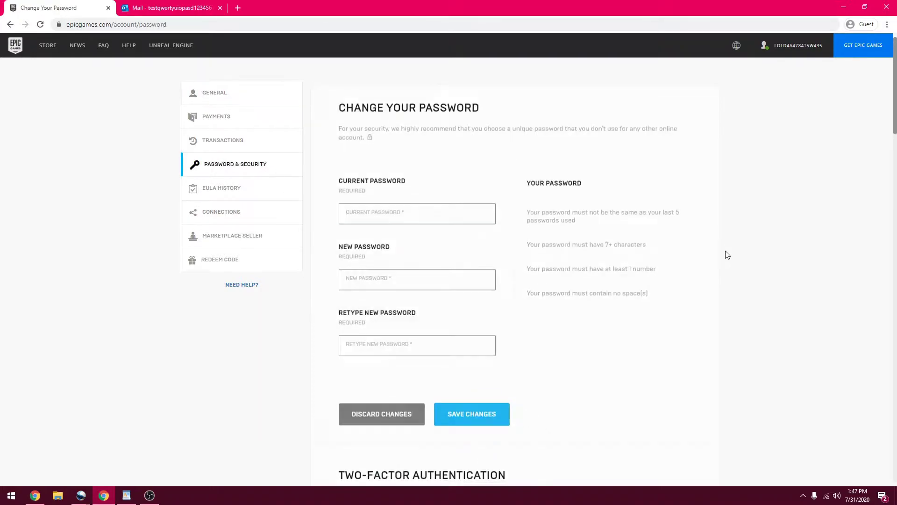
{"action": "scroll", "coordinate": [514, 327], "scroll_direction": "down", "scroll_amount": 2}
{"action": "scroll", "coordinate": [467, 327], "scroll_direction": "down", "scroll_amount": 6}
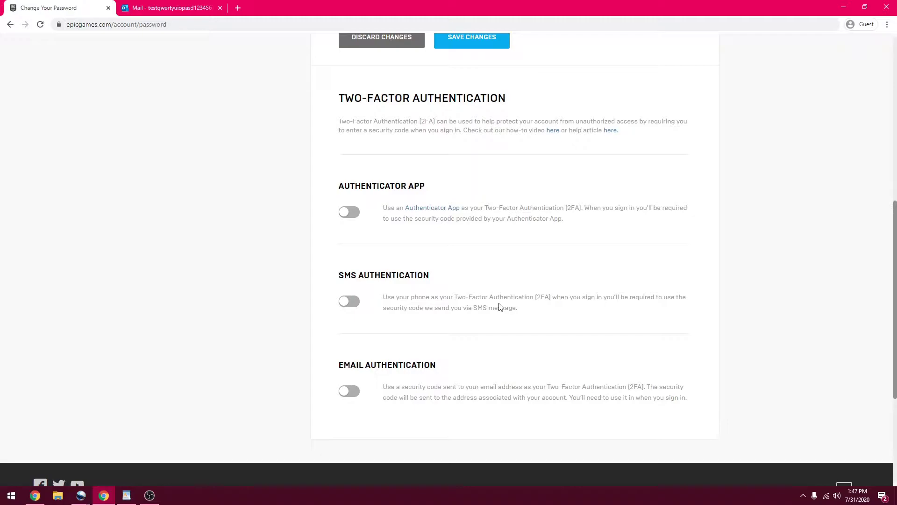
{"action": "left_click", "coordinate": [354, 213]}
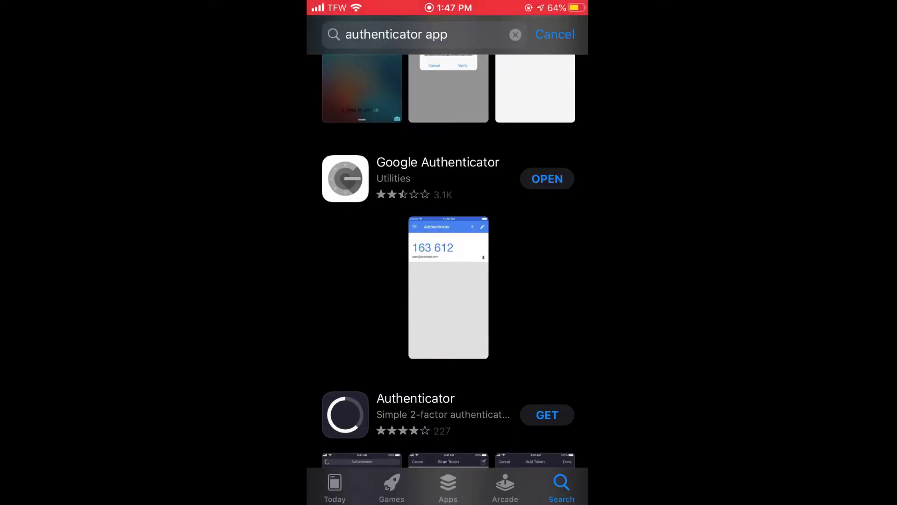
Step: Launch Google Authenticator, begin setup and scan the Epic Games QR code
{"action": "left_click", "coordinate": [547, 179]}
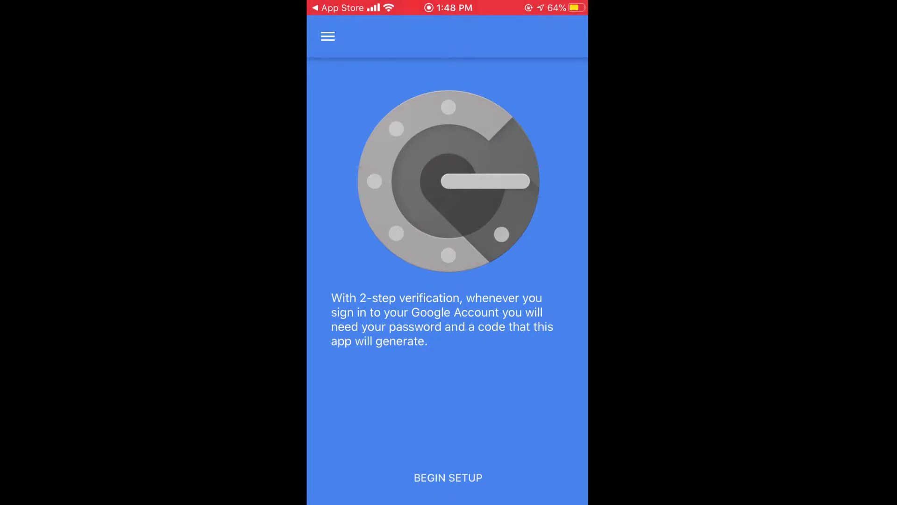
{"action": "left_click", "coordinate": [448, 477]}
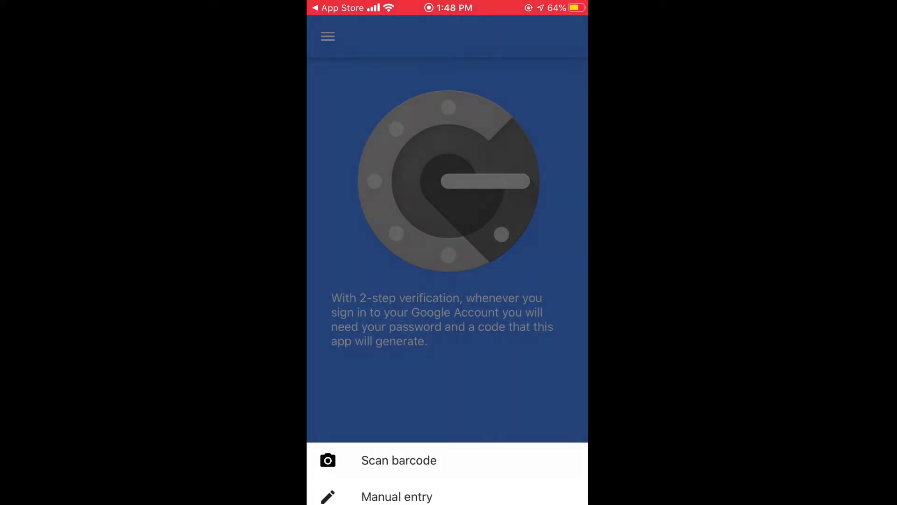
{"action": "left_click", "coordinate": [399, 460]}
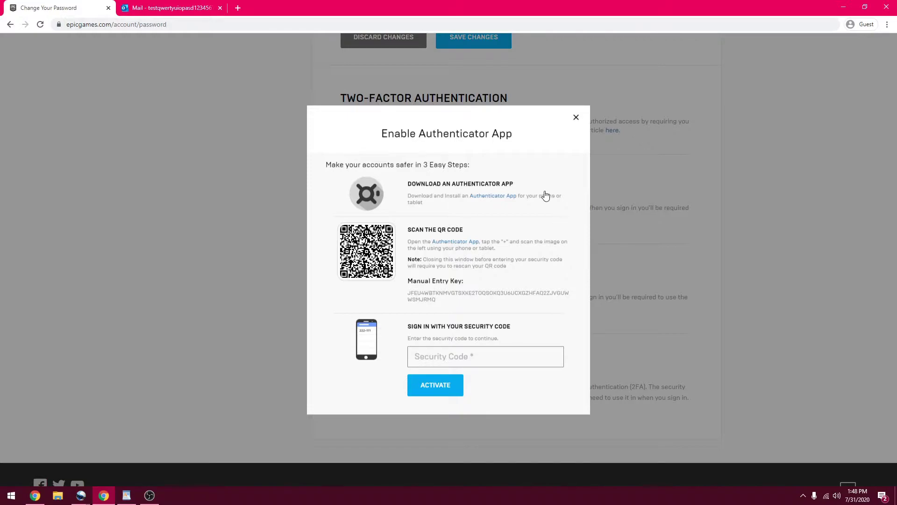
Step: Enter the authenticator app's six-digit security code and activate the authenticator app
{"action": "left_click", "coordinate": [523, 362]}
{"action": "left_click", "coordinate": [436, 384]}
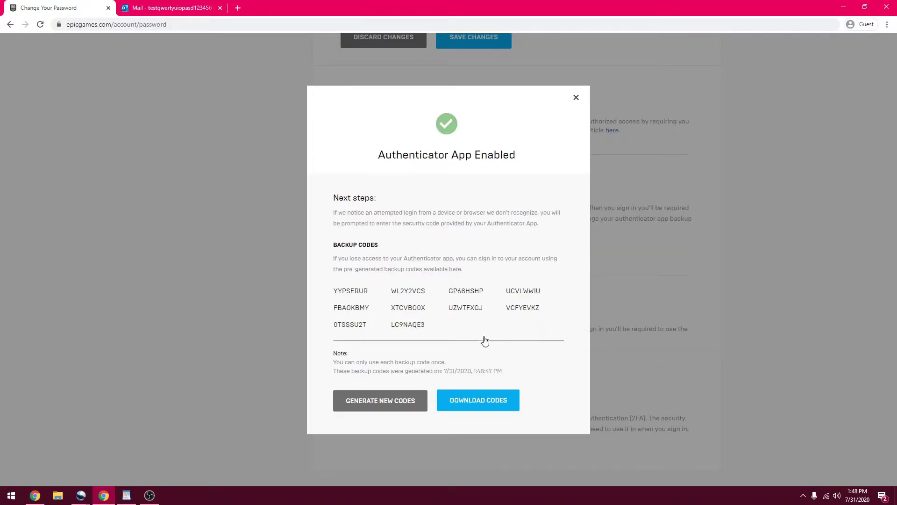
Step: Generate a fresh set of backup codes, regenerating them twice
{"action": "left_click_drag", "start_coordinate": [421, 325], "coordinate": [330, 299]}
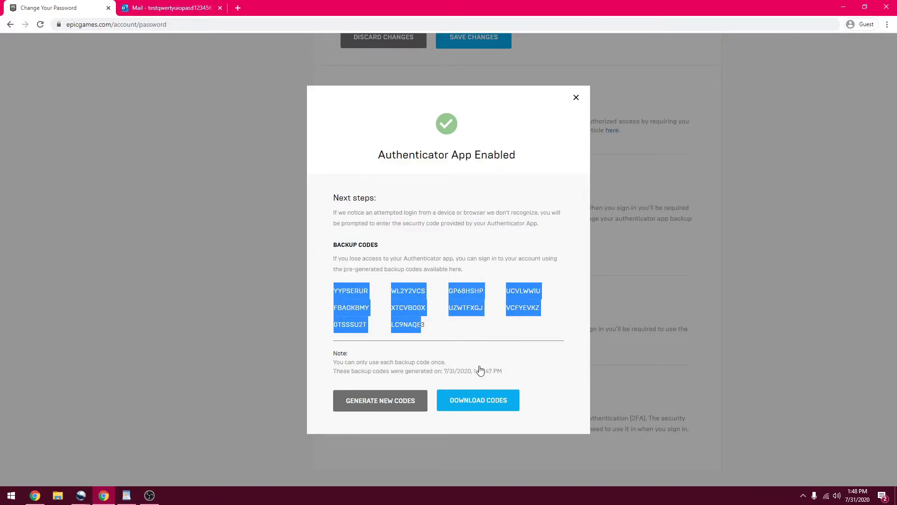
{"action": "left_click", "coordinate": [458, 335]}
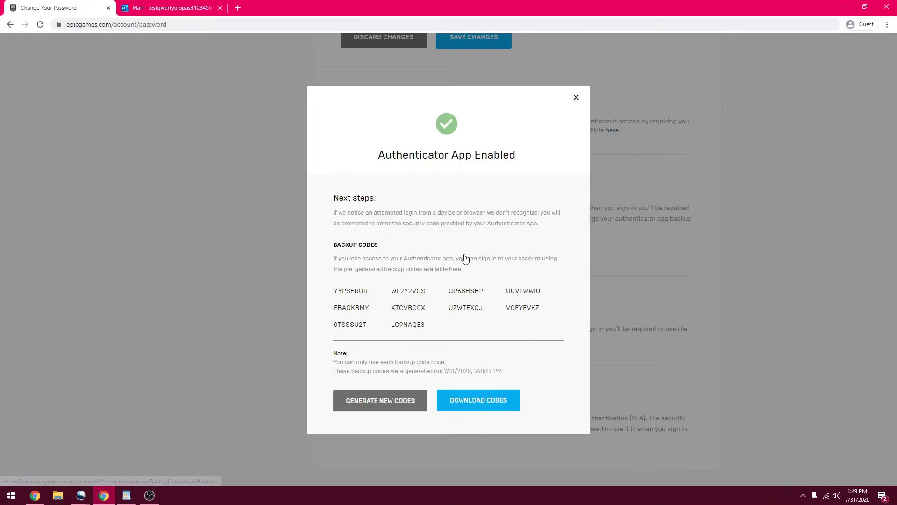
{"action": "left_click", "coordinate": [384, 400]}
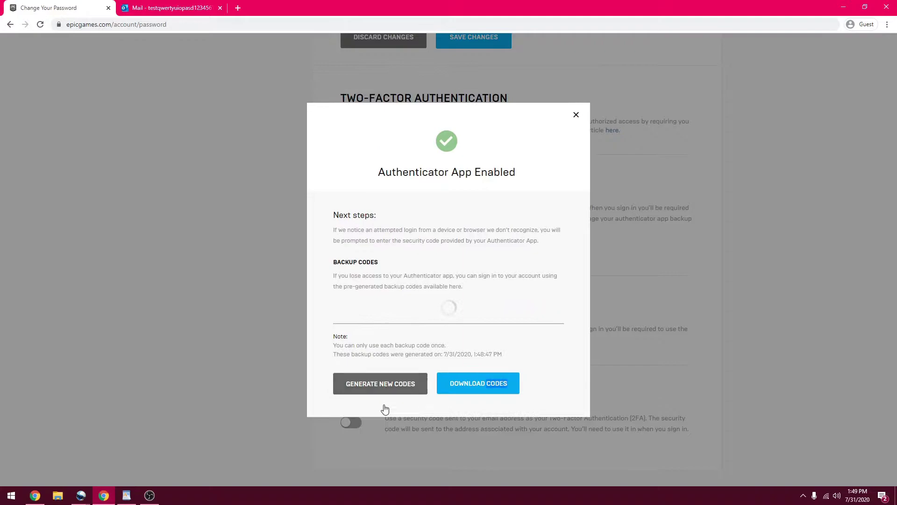
{"action": "left_click", "coordinate": [388, 402]}
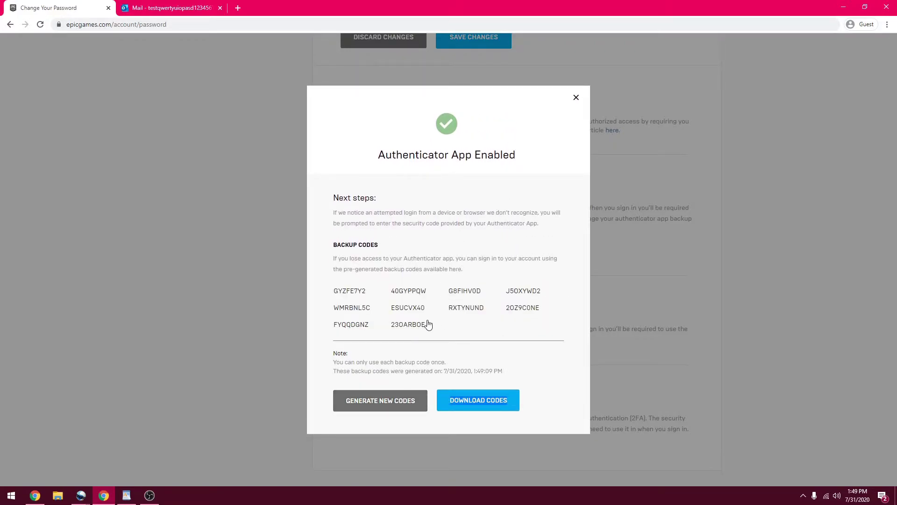
Step: Download the backup codes as a text file and close the Authenticator App Enabled dialog
{"action": "left_click", "coordinate": [471, 402]}
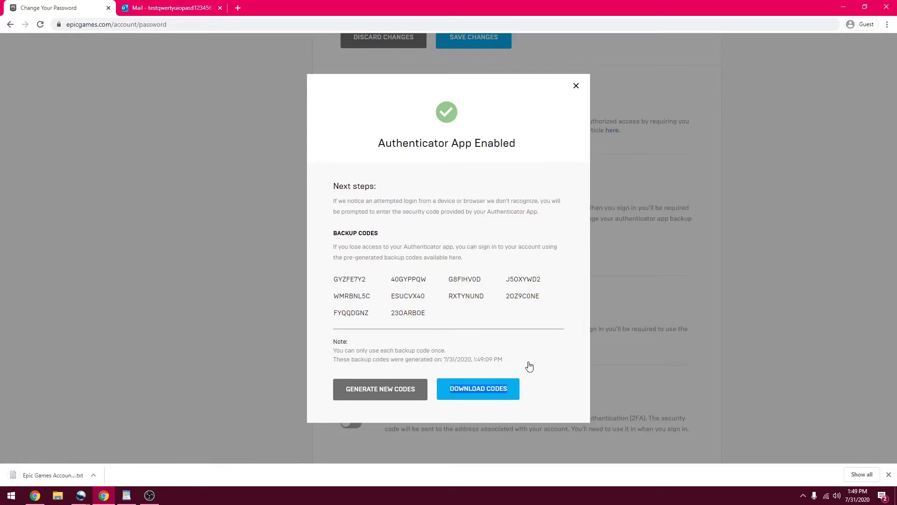
{"action": "left_click", "coordinate": [577, 87]}
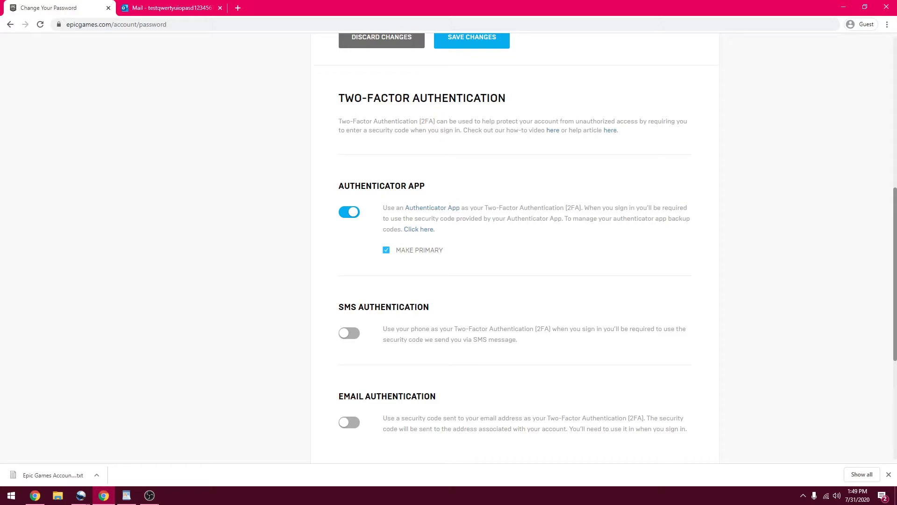
{"action": "mouse_move", "coordinate": [145, 497]}
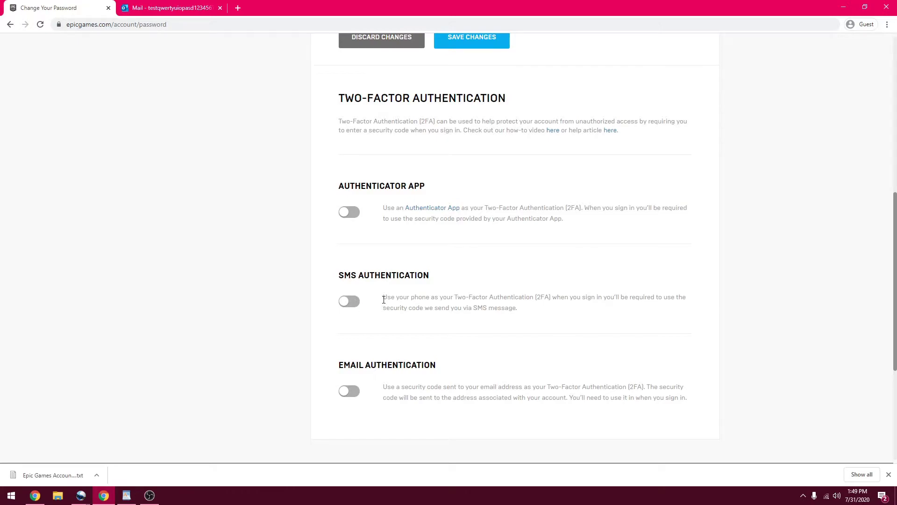
Step: Switch on SMS authentication, enter the phone number and send a verification code
{"action": "left_click_drag", "start_coordinate": [383, 298], "coordinate": [603, 314]}
{"action": "left_click", "coordinate": [597, 316]}
{"action": "left_click", "coordinate": [349, 302]}
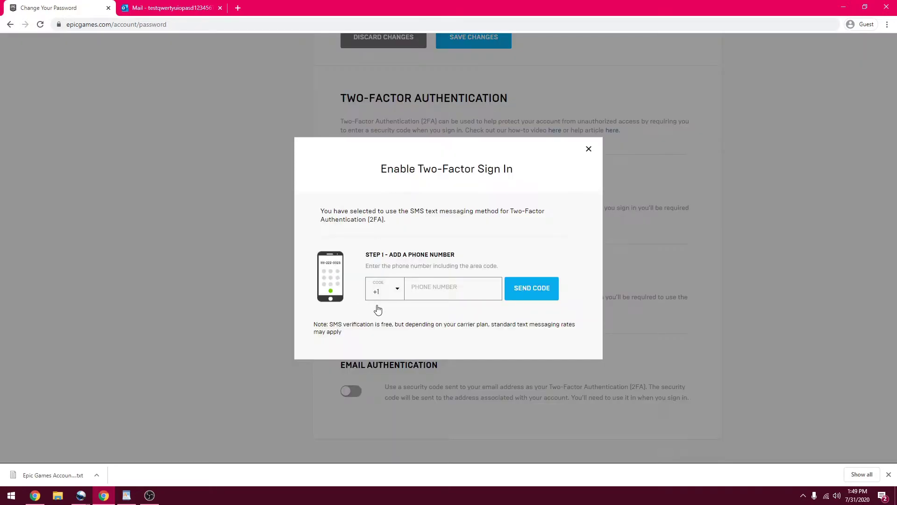
{"action": "left_click", "coordinate": [412, 291]}
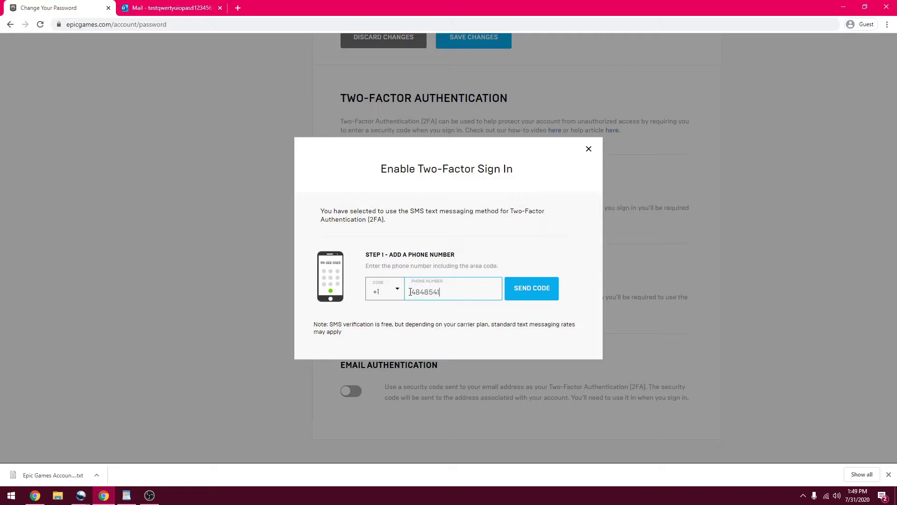
{"action": "left_click", "coordinate": [525, 290]}
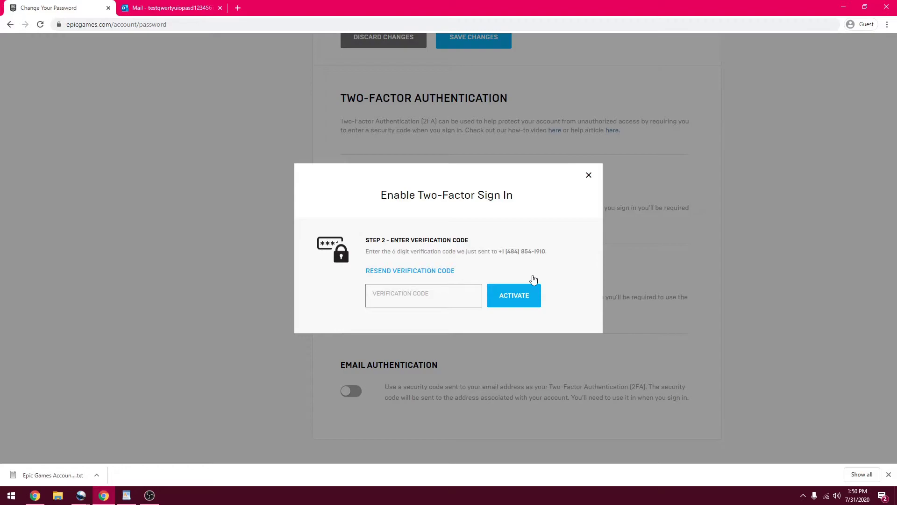
Step: Enter the texted verification code, activate SMS authentication and confirm with Done
{"action": "left_click", "coordinate": [401, 294]}
{"action": "left_click", "coordinate": [494, 306]}
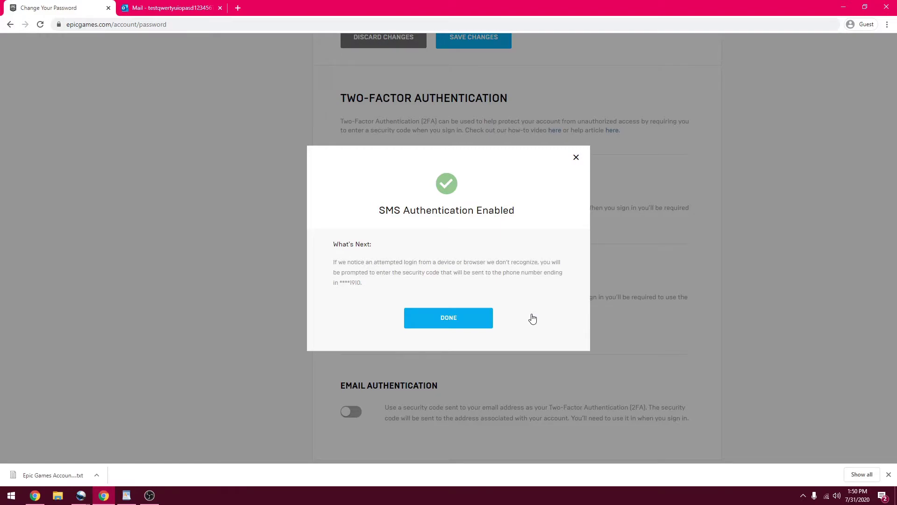
{"action": "left_click", "coordinate": [447, 316]}
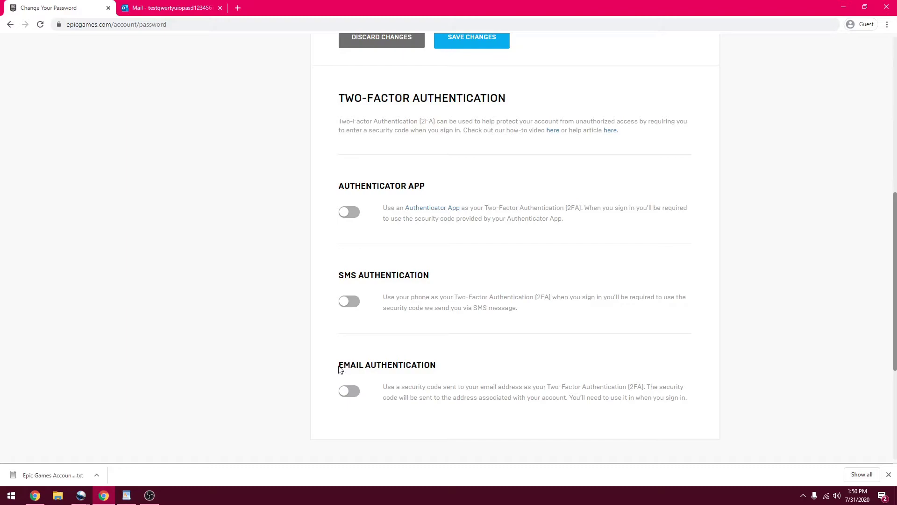
Step: Switch on the Email Authentication toggle to open the Enable Email Authentication dialog
{"action": "left_click_drag", "start_coordinate": [340, 369], "coordinate": [460, 356]}
{"action": "left_click", "coordinate": [456, 366]}
{"action": "left_click", "coordinate": [351, 391]}
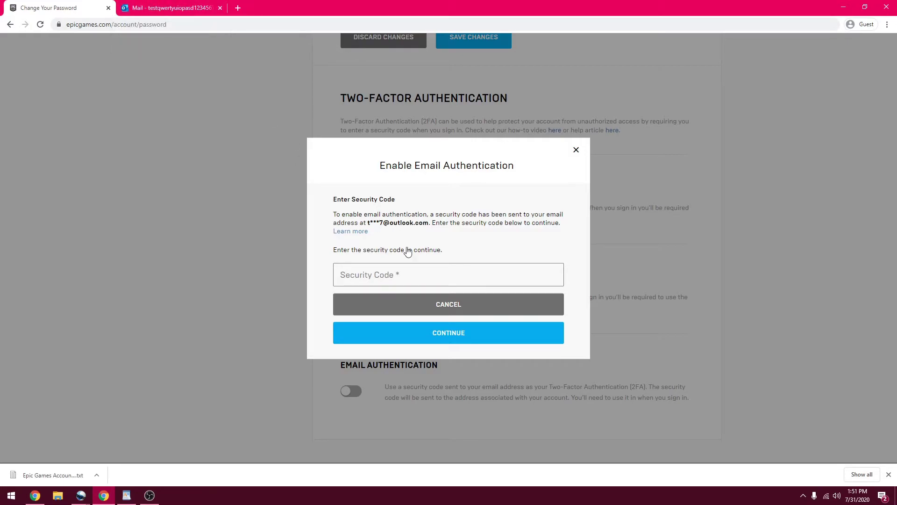
Step: In Outlook's Other inbox, open the Epic Games sign-in code email and copy its code
{"action": "left_click", "coordinate": [164, 8]}
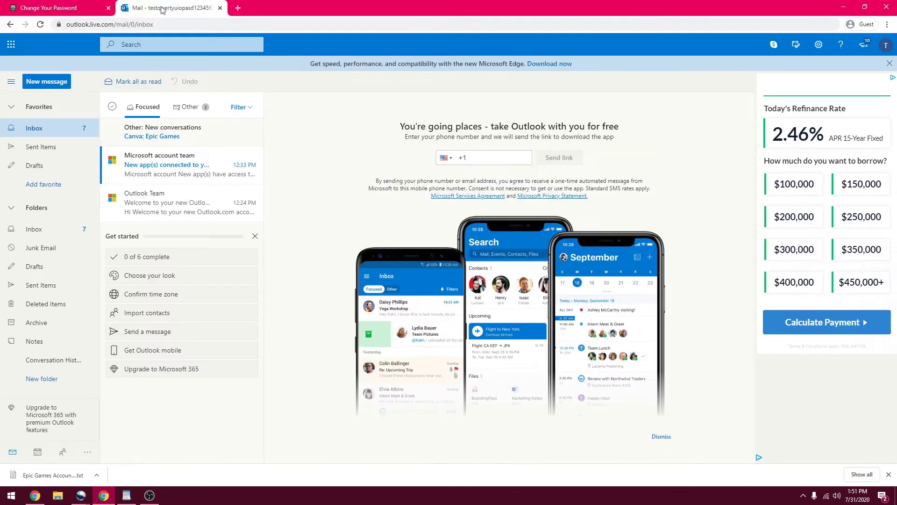
{"action": "left_click", "coordinate": [180, 137]}
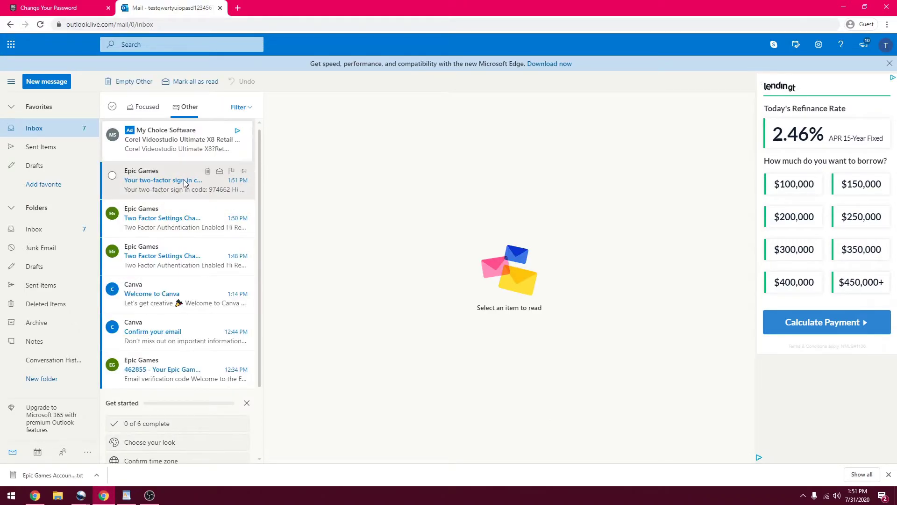
{"action": "left_click", "coordinate": [186, 181]}
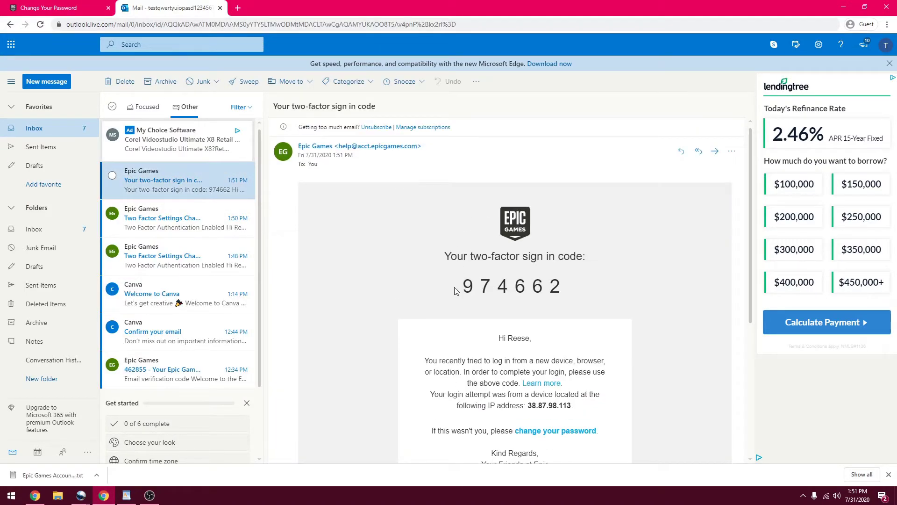
{"action": "left_click_drag", "start_coordinate": [456, 291], "coordinate": [624, 295]}
{"action": "right_click", "coordinate": [513, 288]}
{"action": "left_click", "coordinate": [530, 293]}
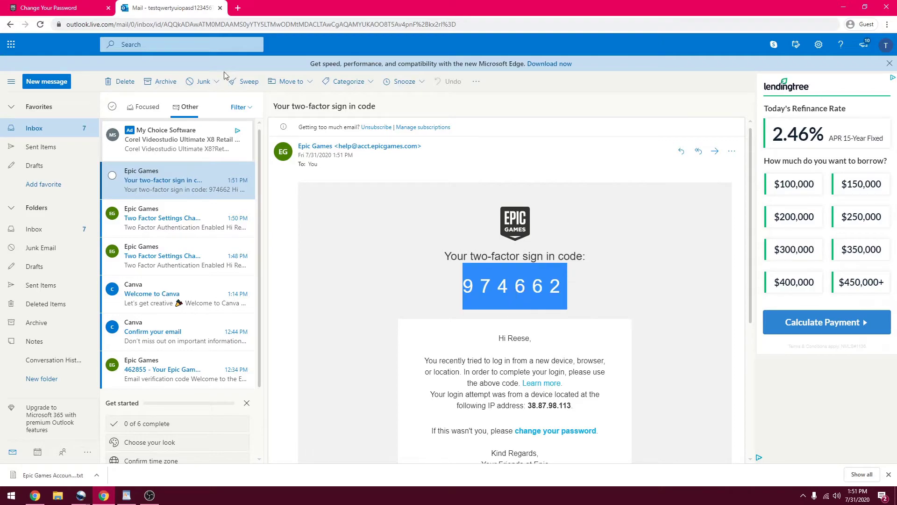
Step: Paste the emailed code into the Security Code field, continue, and confirm with Done
{"action": "left_click", "coordinate": [48, 8]}
{"action": "right_click", "coordinate": [362, 275]}
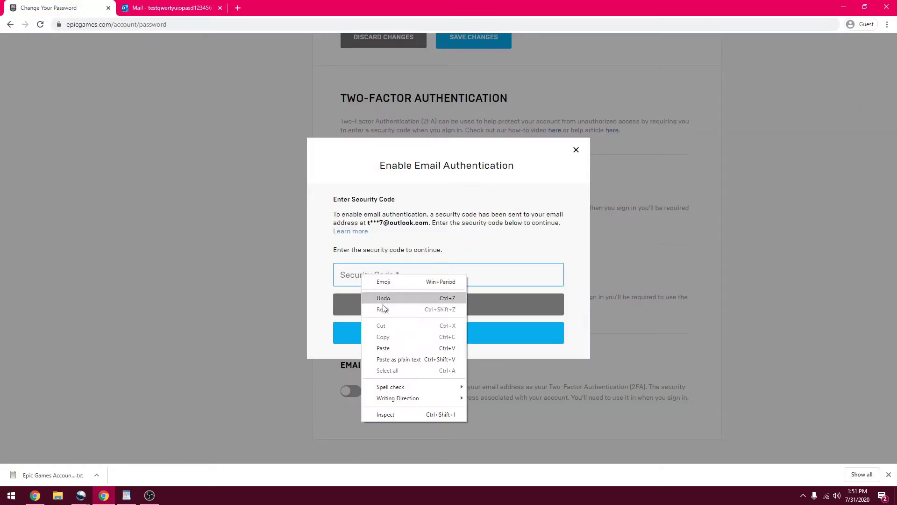
{"action": "left_click", "coordinate": [381, 349]}
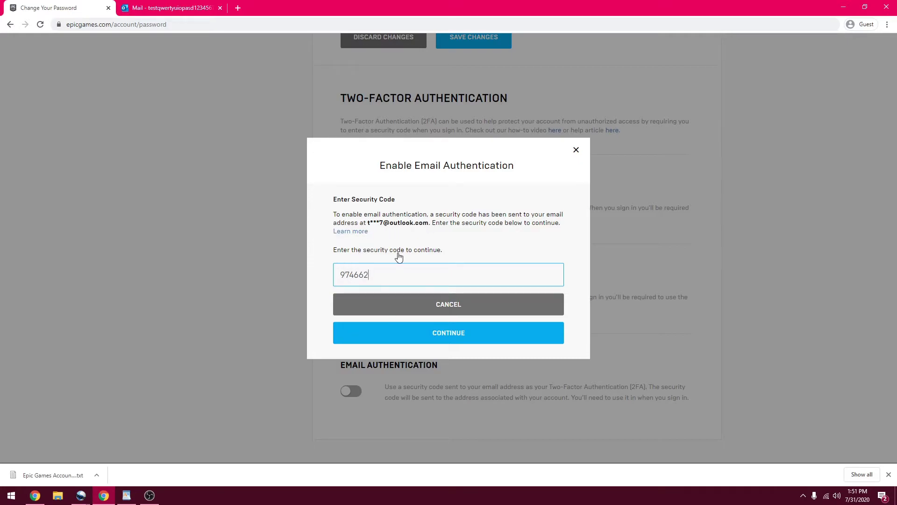
{"action": "left_click", "coordinate": [426, 331]}
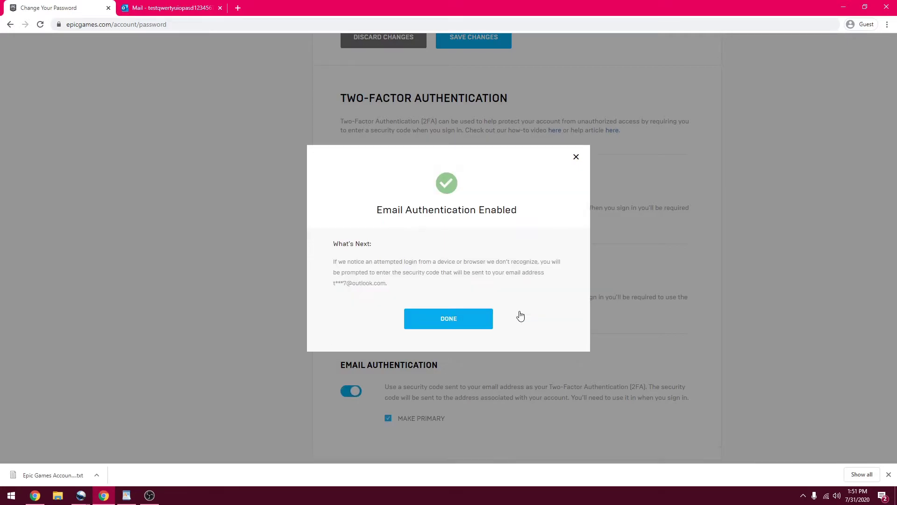
{"action": "left_click", "coordinate": [448, 322]}
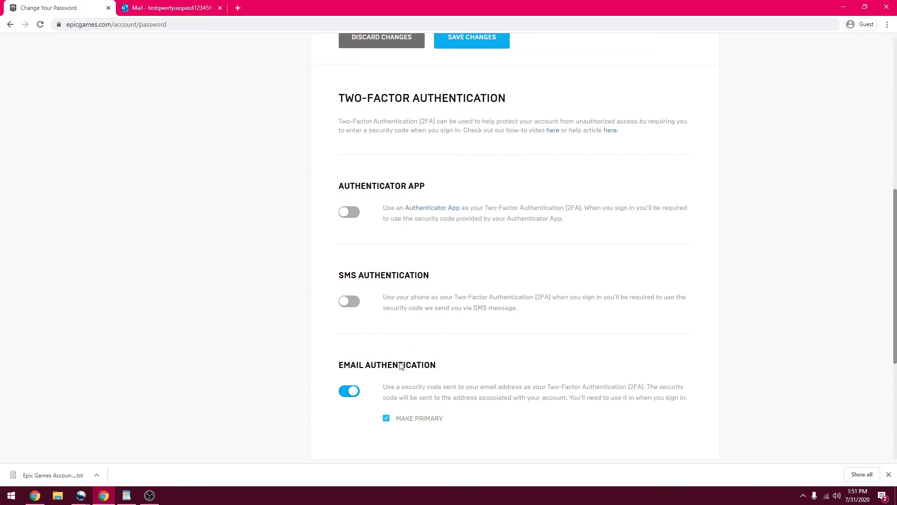
Step: Scroll the Password & Security page to review the two-factor authentication settings
{"action": "scroll", "coordinate": [581, 312], "scroll_direction": "up", "scroll_amount": 8}
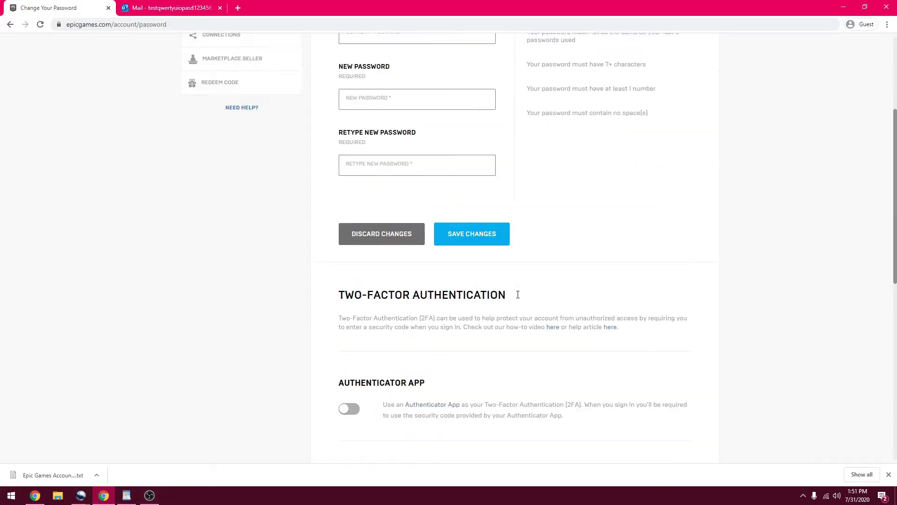
{"action": "scroll", "coordinate": [491, 215], "scroll_direction": "down", "scroll_amount": 2}
{"action": "scroll", "coordinate": [491, 216], "scroll_direction": "up", "scroll_amount": 2}
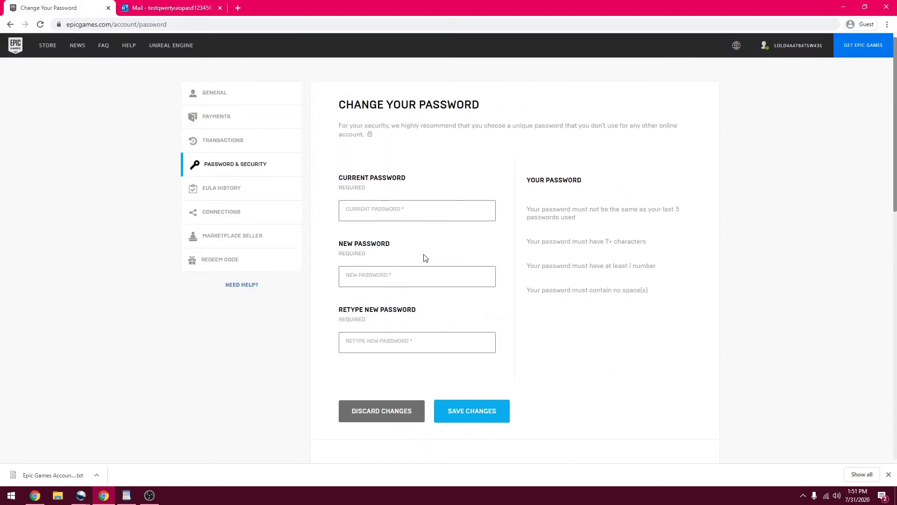
{"action": "scroll", "coordinate": [422, 256], "scroll_direction": "down", "scroll_amount": 12}
{"action": "scroll", "coordinate": [234, 418], "scroll_direction": "up", "scroll_amount": 8}
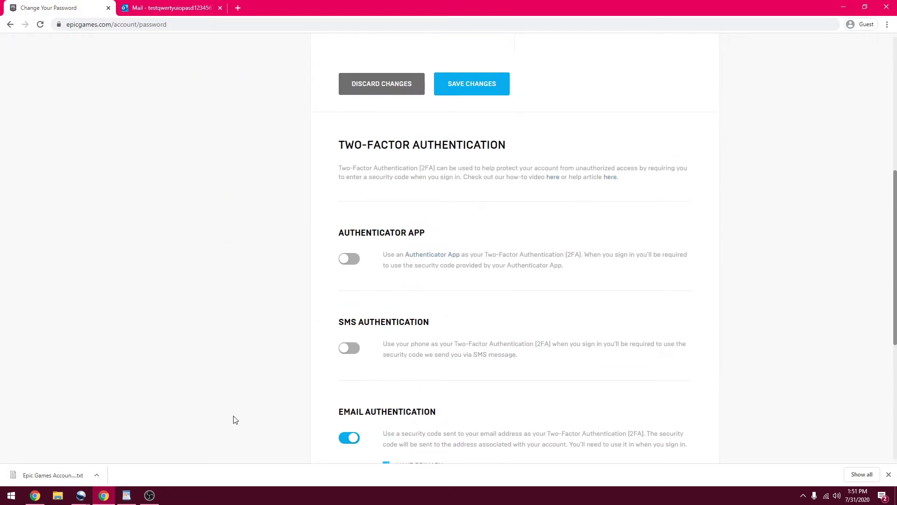
{"action": "left_click", "coordinate": [148, 495]}
{"action": "left_click", "coordinate": [148, 495]}
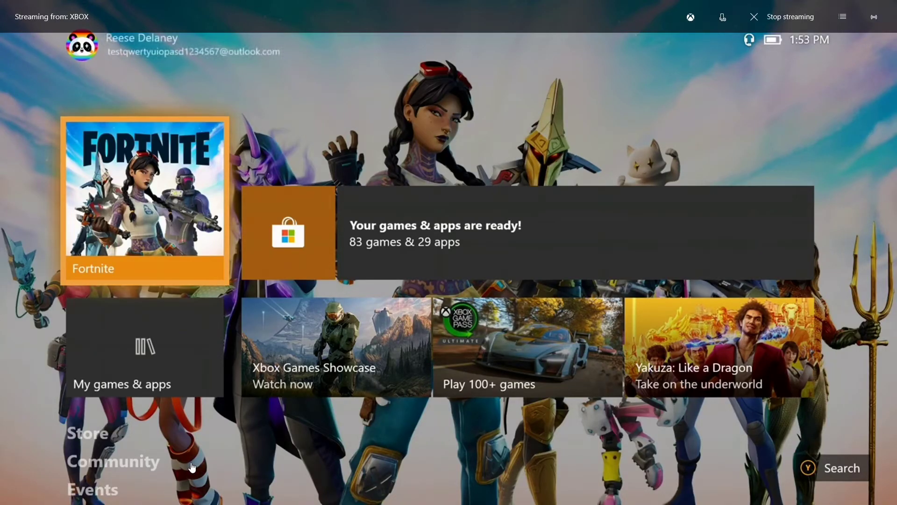
Step: Launch Fortnite on the streamed Xbox, then bring up the guide and browse the profile card before moving toward People
{"action": "key", "text": "Return"}
{"action": "key", "text": "super"}
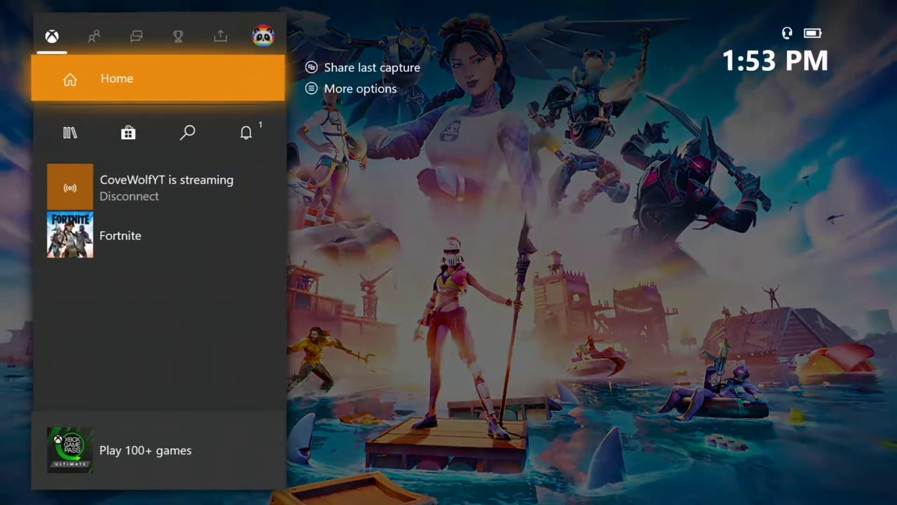
{"action": "key", "text": "Right"}
{"action": "key", "text": "Right"}
{"action": "key", "text": "Right"}
{"action": "key", "text": "Right"}
{"action": "key", "text": "Right"}
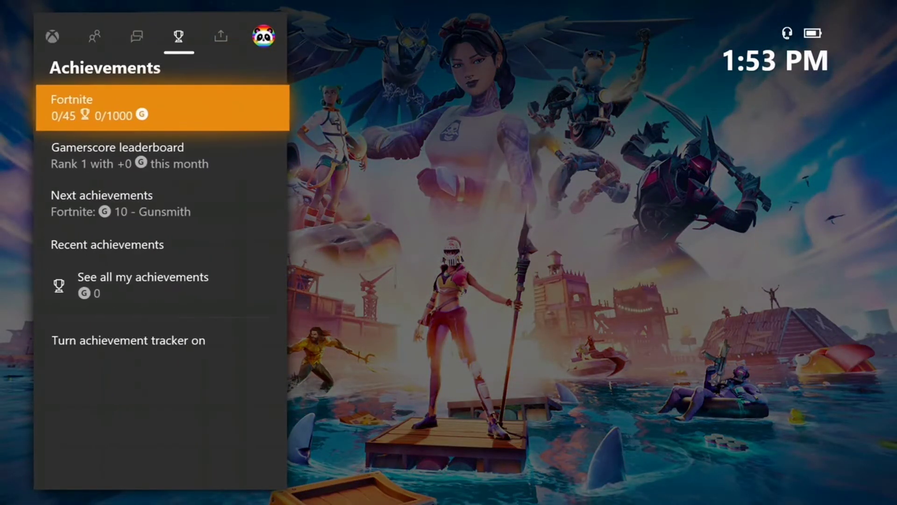
{"action": "key", "text": "Return"}
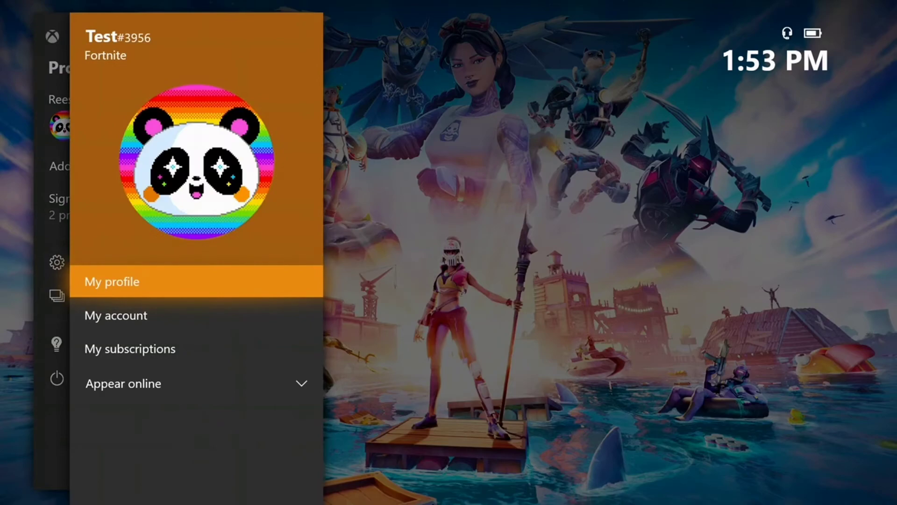
{"action": "key", "text": "Down"}
{"action": "key", "text": "Down"}
{"action": "key", "text": "Down"}
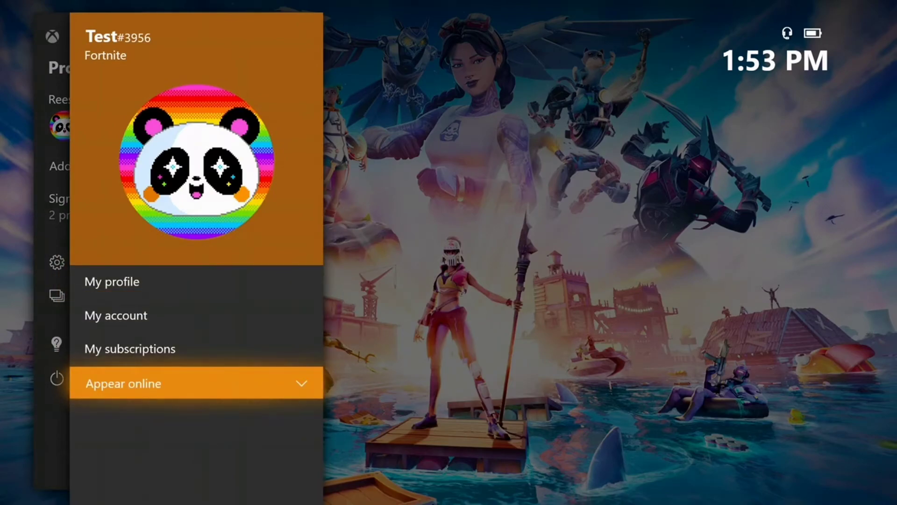
{"action": "key", "text": "Up"}
{"action": "key", "text": "Up"}
{"action": "key", "text": "Escape"}
{"action": "key", "text": "Left"}
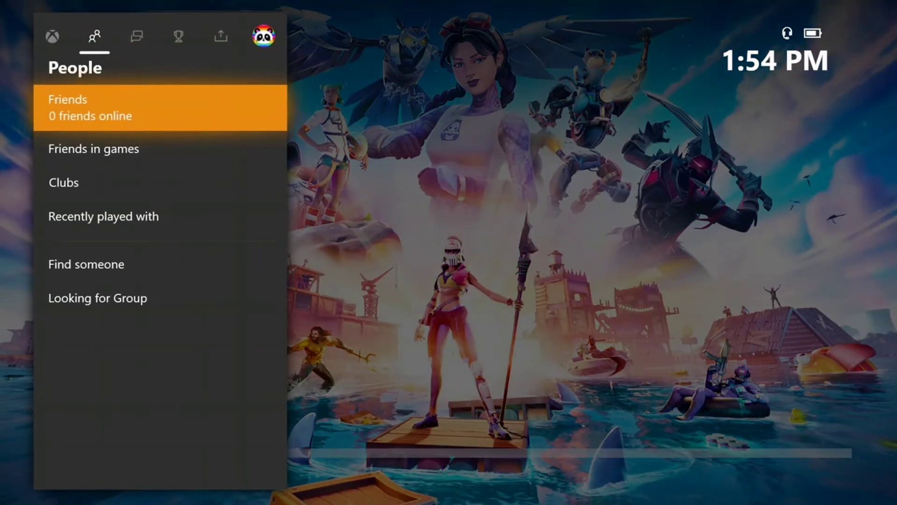
Step: Mark all guide alerts as read and close the guide so Fortnite loads to the Boogie Down reward
{"action": "key", "text": "Left"}
{"action": "key", "text": "Right"}
{"action": "key", "text": "Right"}
{"action": "key", "text": "Right"}
{"action": "key", "text": "Return"}
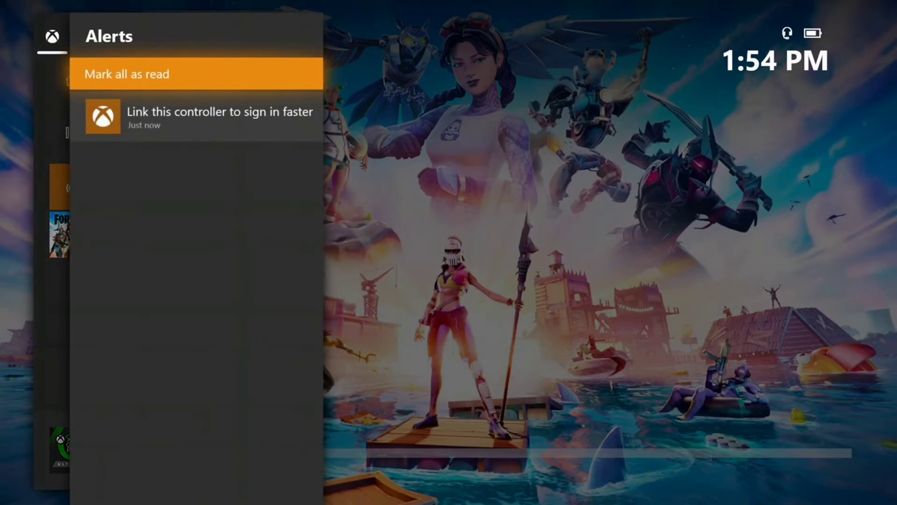
{"action": "key", "text": "Return"}
{"action": "key", "text": "Escape"}
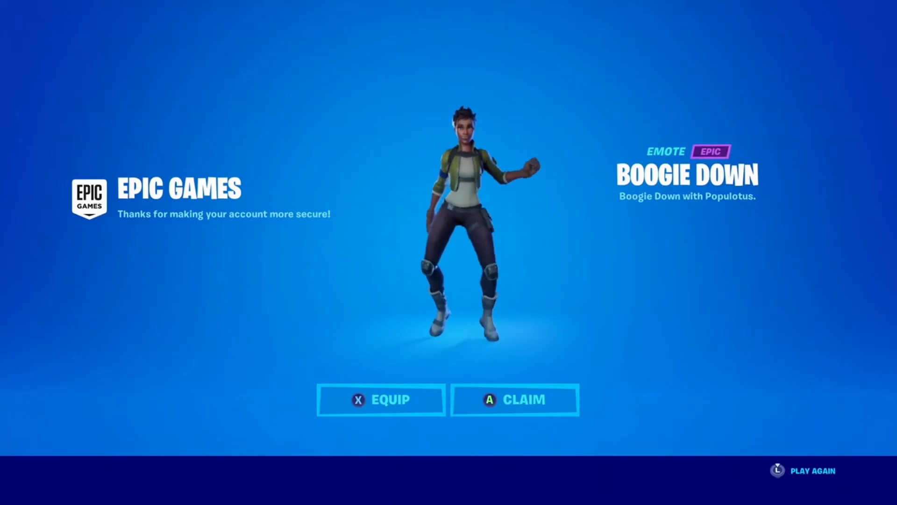
Step: Claim the Boogie Down emote and equip it in the third locker emote slot
{"action": "key", "text": "Return"}
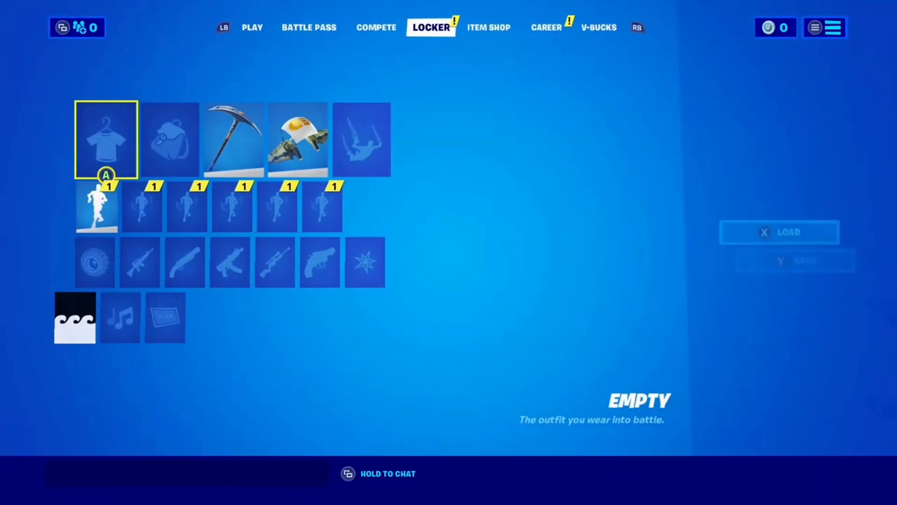
{"action": "key", "text": "Down"}
{"action": "key", "text": "Right"}
{"action": "key", "text": "Right"}
{"action": "key", "text": "Return"}
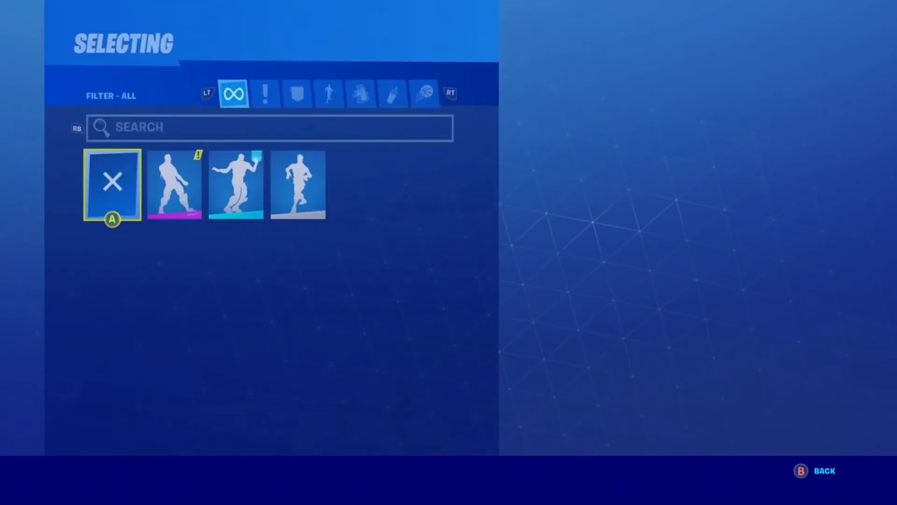
{"action": "key", "text": "e"}
{"action": "key", "text": "q"}
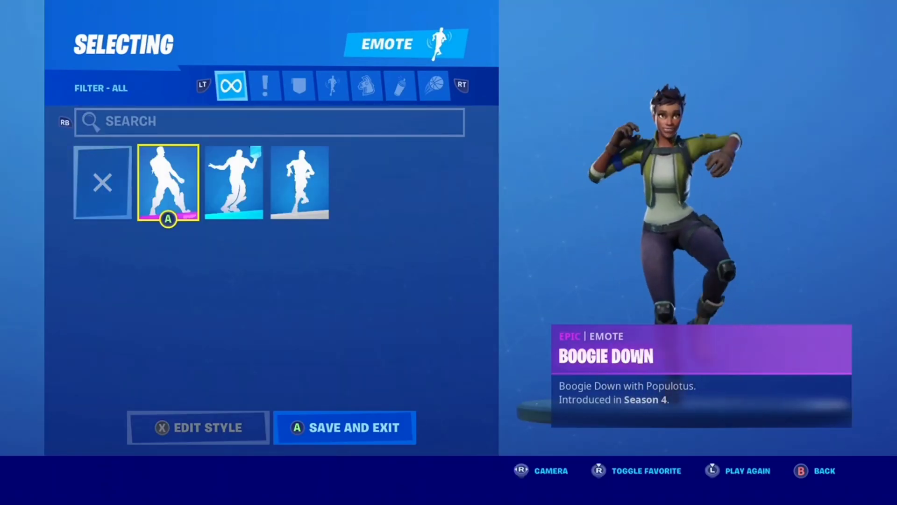
{"action": "key", "text": "Right"}
{"action": "key", "text": "Right"}
{"action": "key", "text": "Left"}
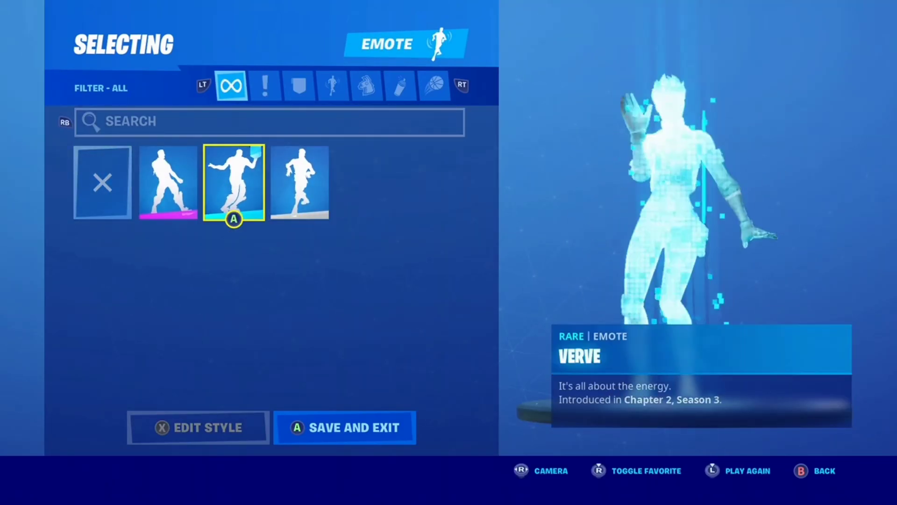
{"action": "key", "text": "Left"}
{"action": "key", "text": "Right"}
{"action": "key", "text": "Right"}
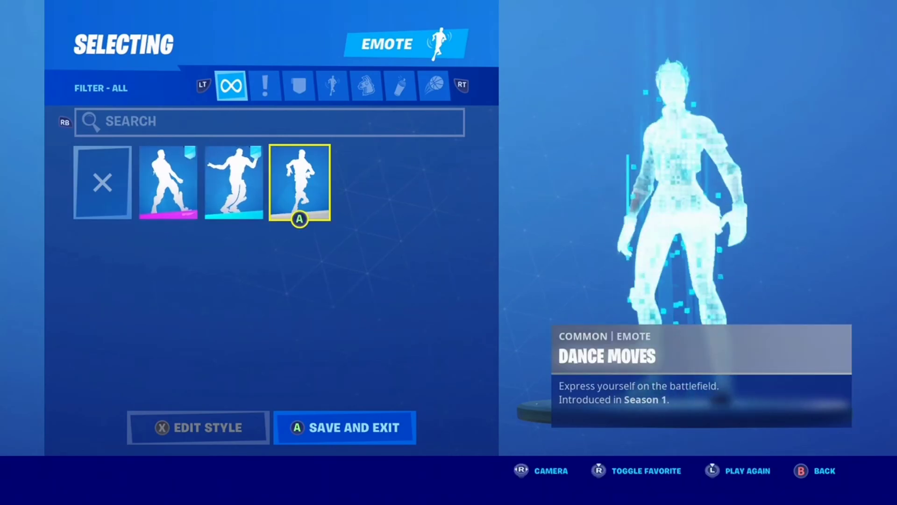
{"action": "key", "text": "Left"}
{"action": "key", "text": "Left"}
{"action": "key", "text": "Return"}
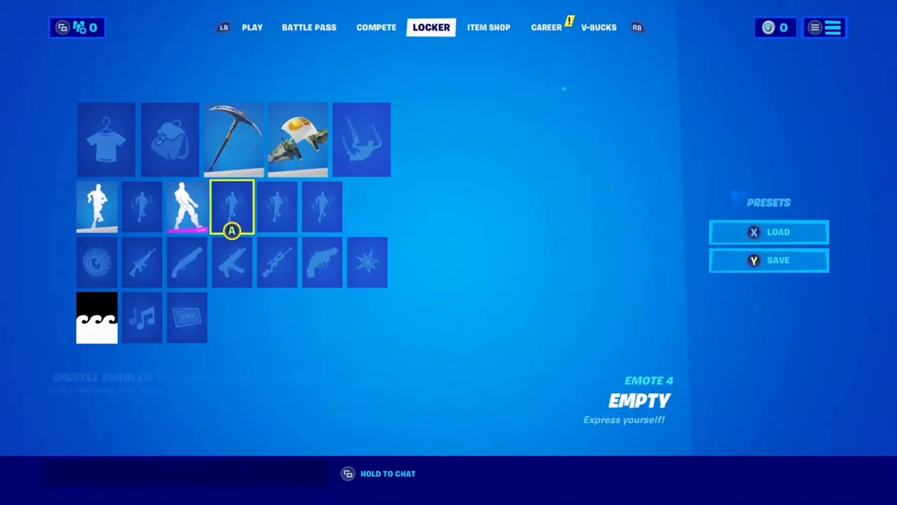
Step: Equip Dance Moves and Verve in the other emote slots
{"action": "key", "text": "Return"}
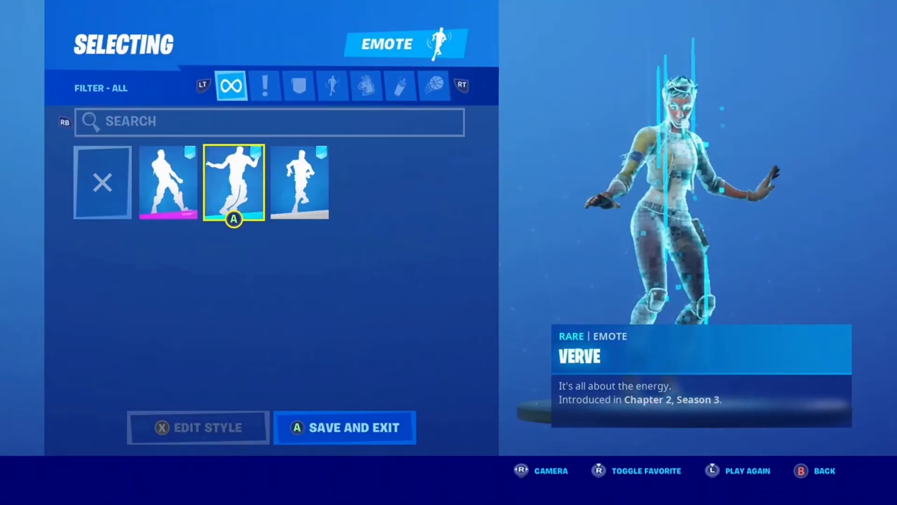
{"action": "left_click", "coordinate": [299, 182]}
{"action": "key", "text": "Return"}
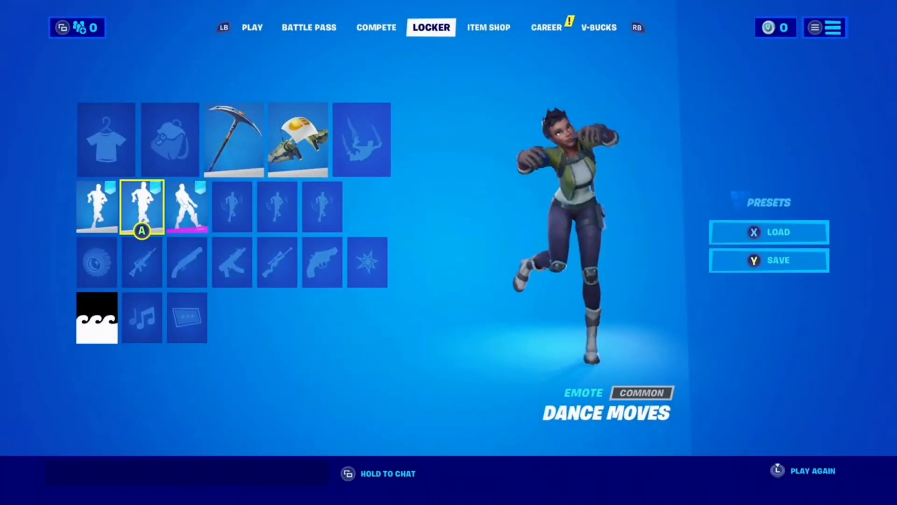
{"action": "key", "text": "Return"}
{"action": "key", "text": "Left"}
{"action": "key", "text": "Return"}
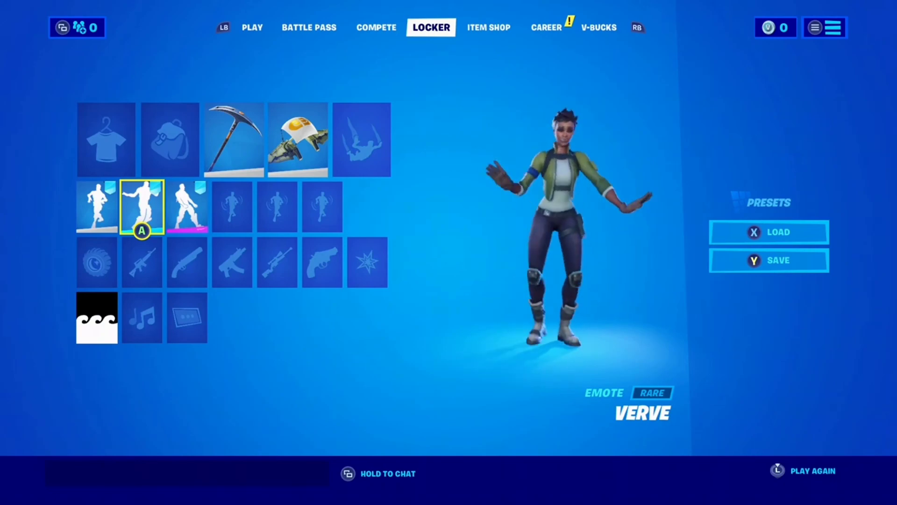
Step: Overwrite Preset 1 with this loadout, then perform Boogie Down from the lobby emote wheel
{"action": "key", "text": "y"}
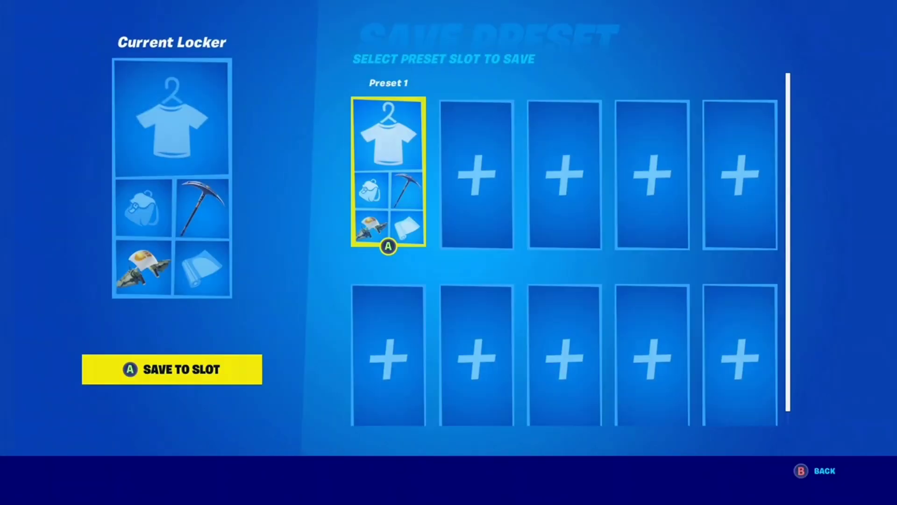
{"action": "key", "text": "Return"}
{"action": "key", "text": "Return"}
{"action": "key", "text": "Page_Up"}
{"action": "key", "text": "Page_Up"}
{"action": "key", "text": "Page_Up"}
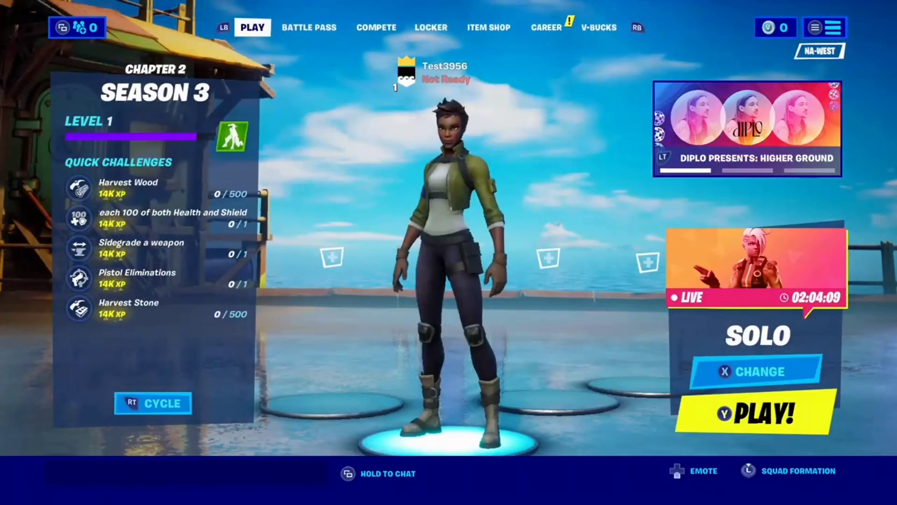
{"action": "key", "text": "Up"}
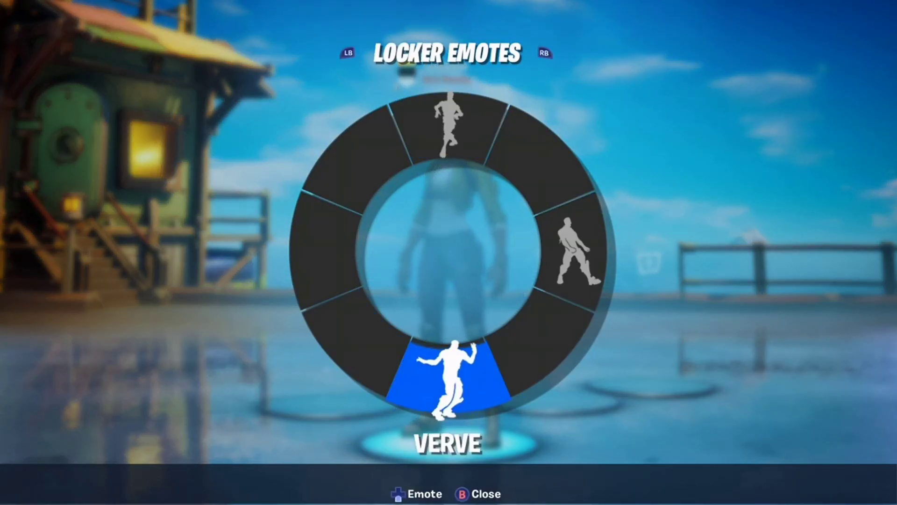
{"action": "key", "text": "Return"}
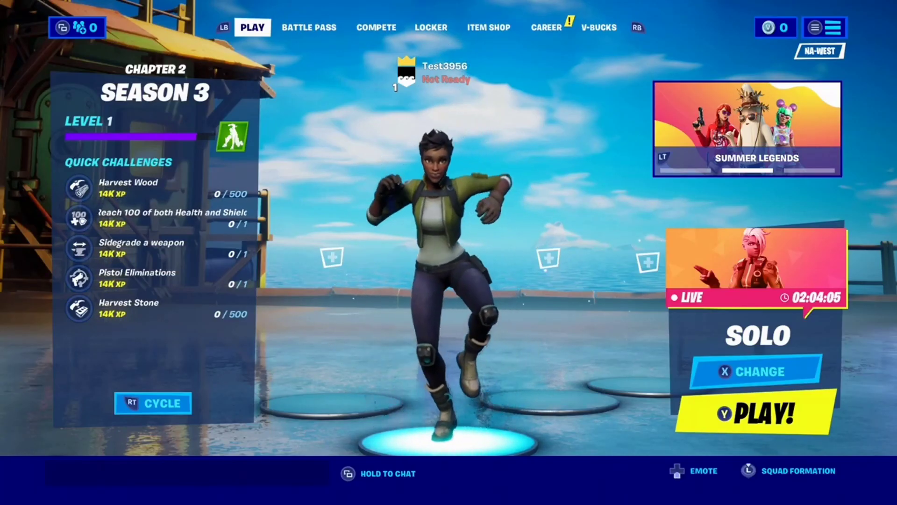